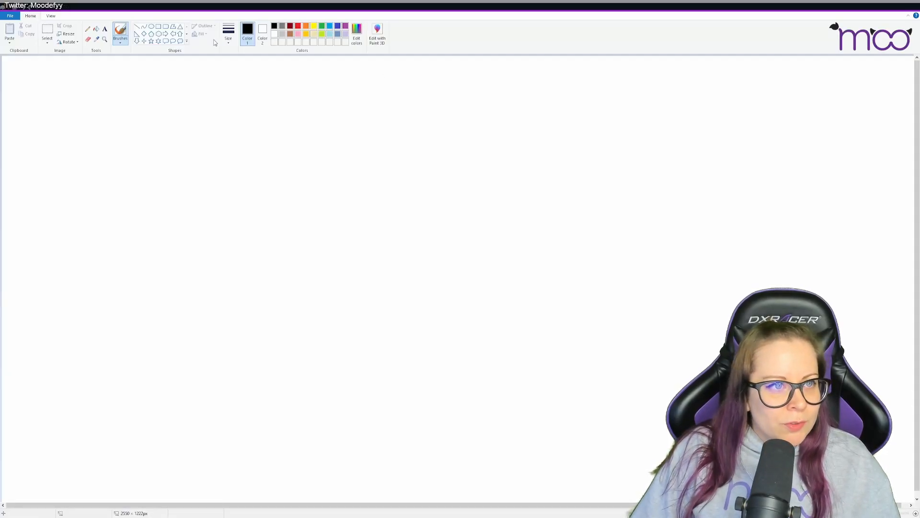
# Handwrite 'Before' in black with the brush at the canvas top-left
pyautogui.click(121, 30)
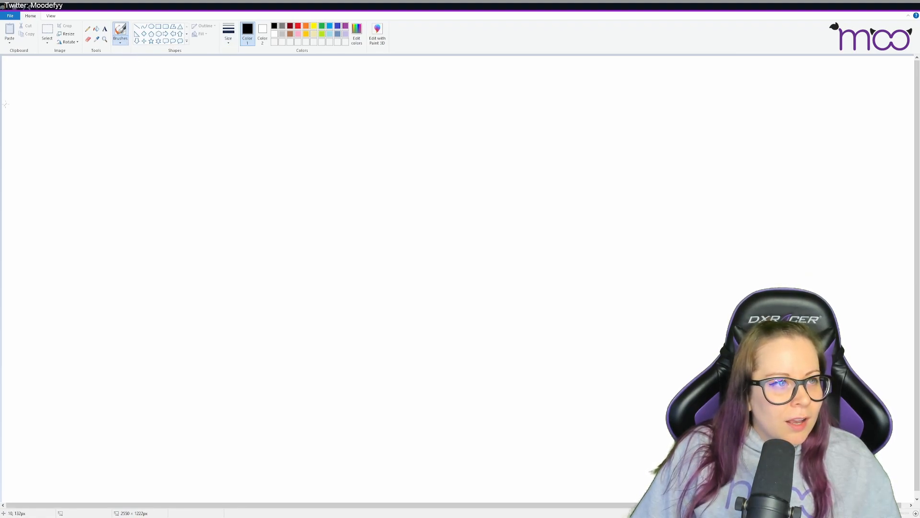
pyautogui.moveTo(16, 85)
pyautogui.mouseDown()
pyautogui.moveTo(20, 131)
pyautogui.moveTo(79, 123)
pyautogui.mouseUp()
pyautogui.moveTo(99, 76); pyautogui.dragTo(88, 120)
pyautogui.moveTo(78, 100)
pyautogui.mouseDown()
pyautogui.moveTo(112, 99)
pyautogui.moveTo(105, 119)
pyautogui.moveTo(126, 86)
pyautogui.mouseUp()
pyautogui.moveTo(130, 90)
pyautogui.mouseDown()
pyautogui.moveTo(159, 85)
pyautogui.moveTo(165, 106)
pyautogui.mouseUp()
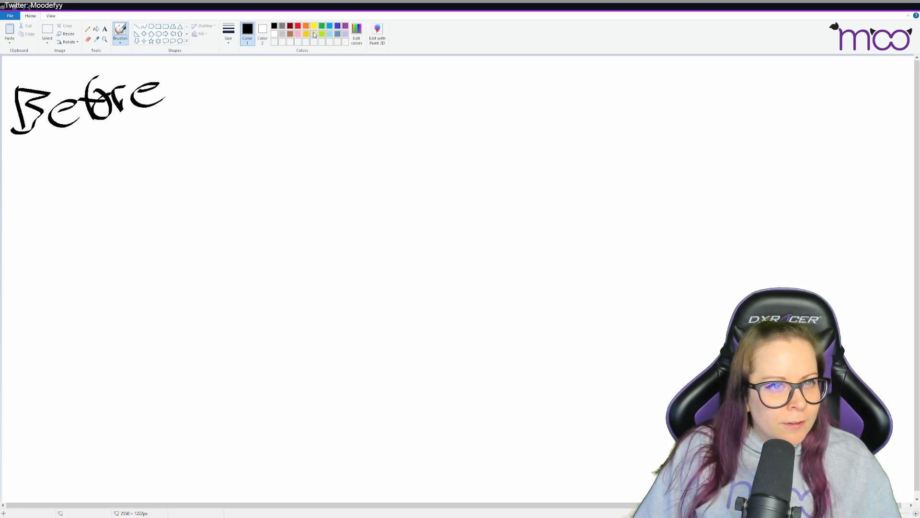
# Handwrite 'your eyes' in light blue beneath 'Before' and underline it
pyautogui.click(331, 29)
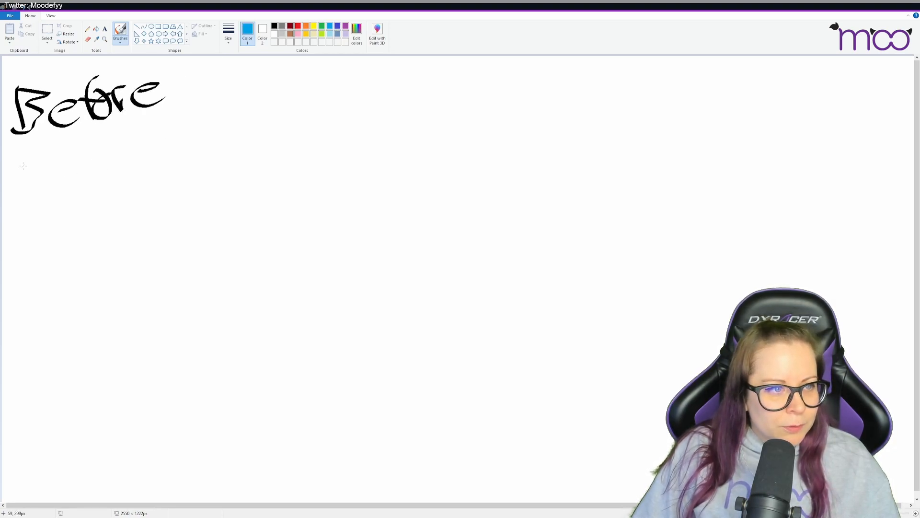
pyautogui.moveTo(23, 166); pyautogui.dragTo(40, 202)
pyautogui.moveTo(57, 168); pyautogui.dragTo(123, 165)
pyautogui.moveTo(140, 134); pyautogui.dragTo(144, 164)
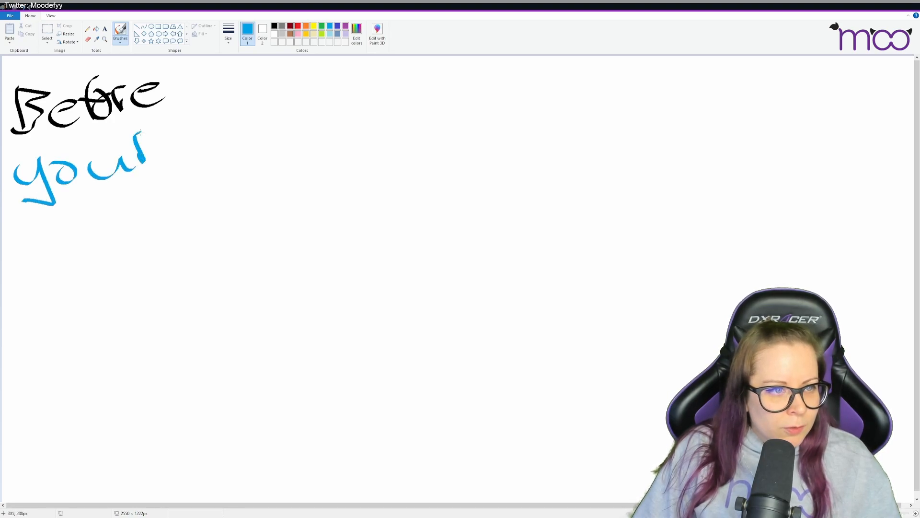
pyautogui.moveTo(56, 217); pyautogui.dragTo(94, 238)
pyautogui.moveTo(108, 205); pyautogui.dragTo(133, 209)
pyautogui.moveTo(126, 198)
pyautogui.mouseDown()
pyautogui.moveTo(173, 202)
pyautogui.moveTo(38, 262)
pyautogui.mouseUp()
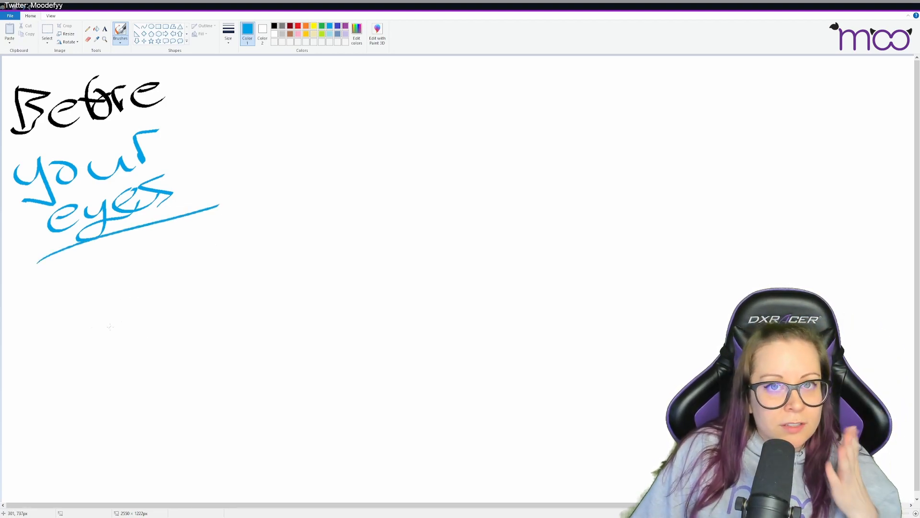
# Sketch a blue eye with lid, iris and zigzag lashes at lower left, then cross it out
pyautogui.moveTo(57, 381); pyautogui.dragTo(161, 363)
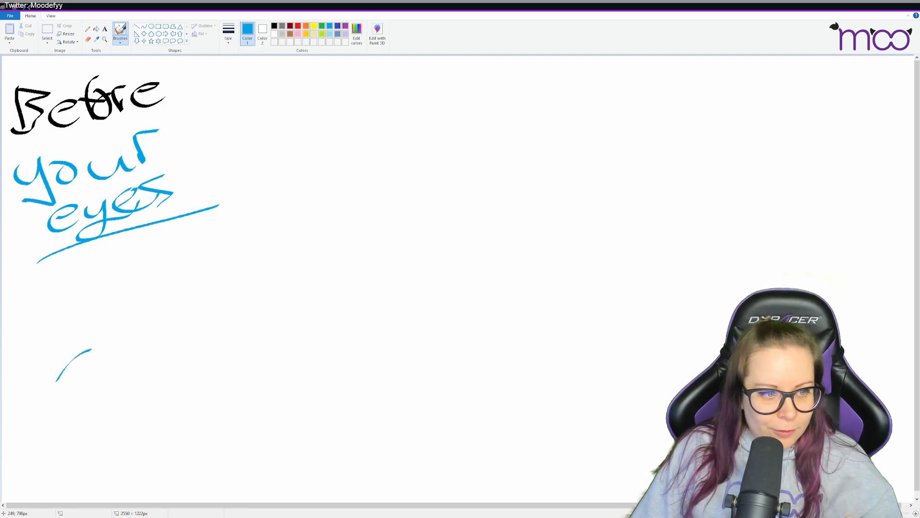
pyautogui.moveTo(62, 374); pyautogui.dragTo(149, 381)
pyautogui.moveTo(94, 359); pyautogui.dragTo(126, 375)
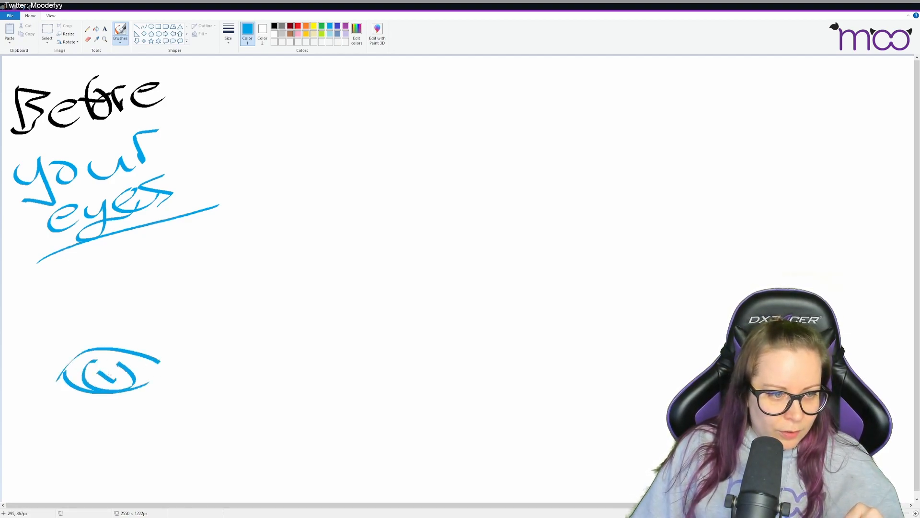
pyautogui.moveTo(63, 355)
pyautogui.mouseDown()
pyautogui.moveTo(100, 331)
pyautogui.moveTo(160, 341)
pyautogui.mouseUp()
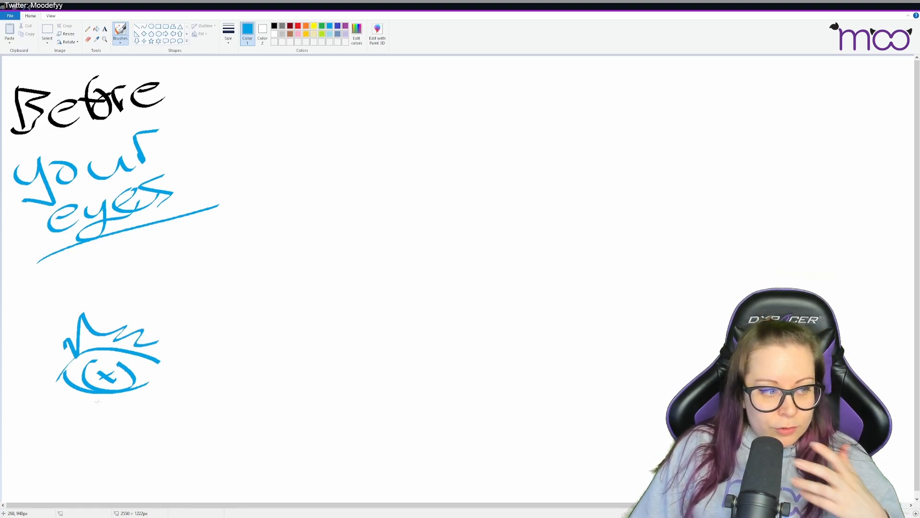
pyautogui.moveTo(94, 311)
pyautogui.mouseDown()
pyautogui.moveTo(151, 401)
pyautogui.moveTo(66, 421)
pyautogui.mouseUp()
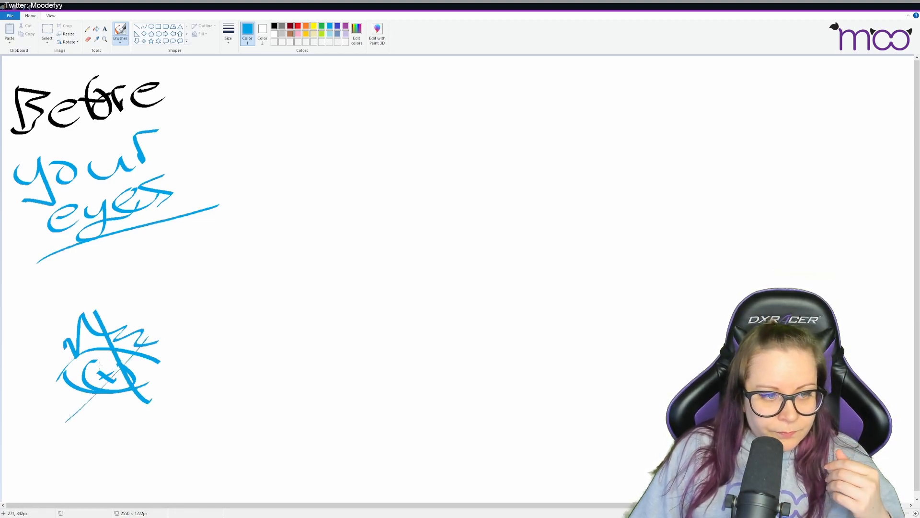
# Draw an arrow with arrowhead from the crossed eye toward the upper right
pyautogui.moveTo(122, 337); pyautogui.dragTo(233, 265)
pyautogui.moveTo(164, 273); pyautogui.dragTo(233, 264)
pyautogui.moveTo(233, 265); pyautogui.dragTo(188, 303)
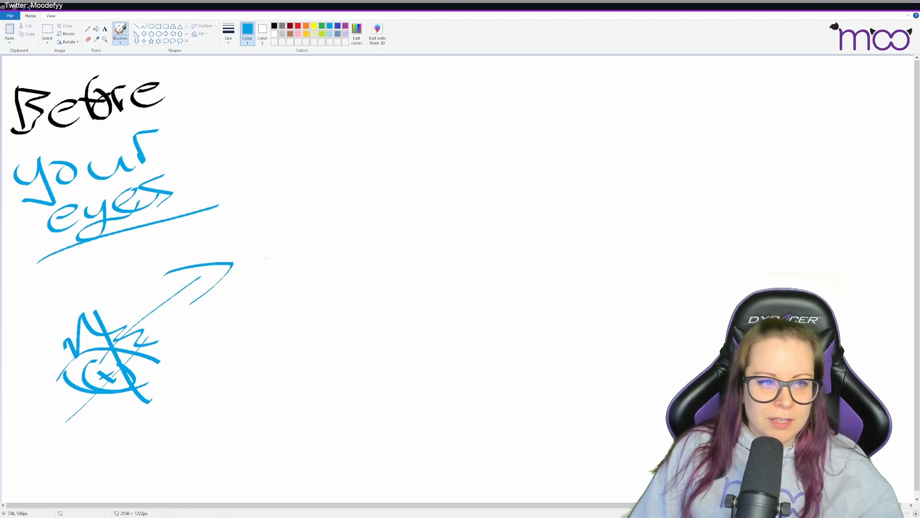
# Draw a second eye with pupil and lashes beside the title, and start a rounded box below
pyautogui.moveTo(248, 212); pyautogui.dragTo(292, 216)
pyautogui.moveTo(291, 216)
pyautogui.mouseDown()
pyautogui.moveTo(245, 259)
pyautogui.moveTo(277, 253)
pyautogui.moveTo(278, 202)
pyautogui.moveTo(315, 209)
pyautogui.mouseUp()
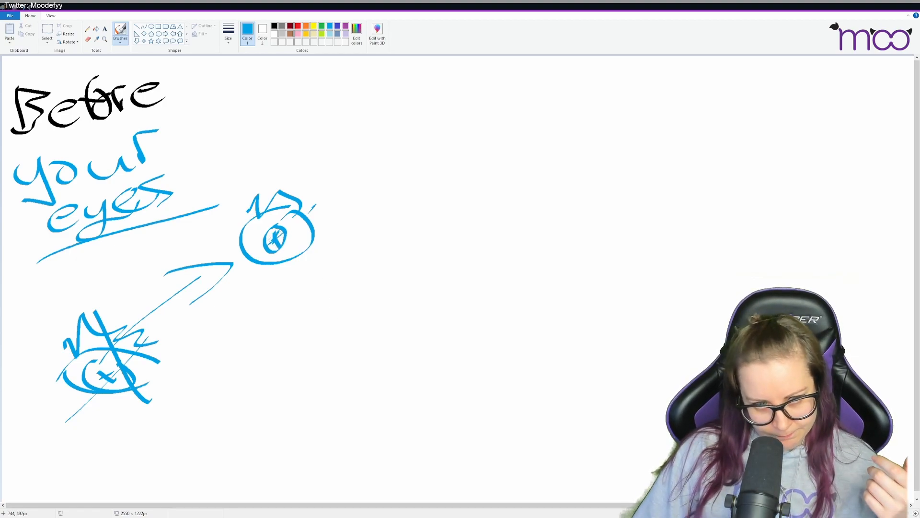
pyautogui.moveTo(273, 236); pyautogui.dragTo(288, 239)
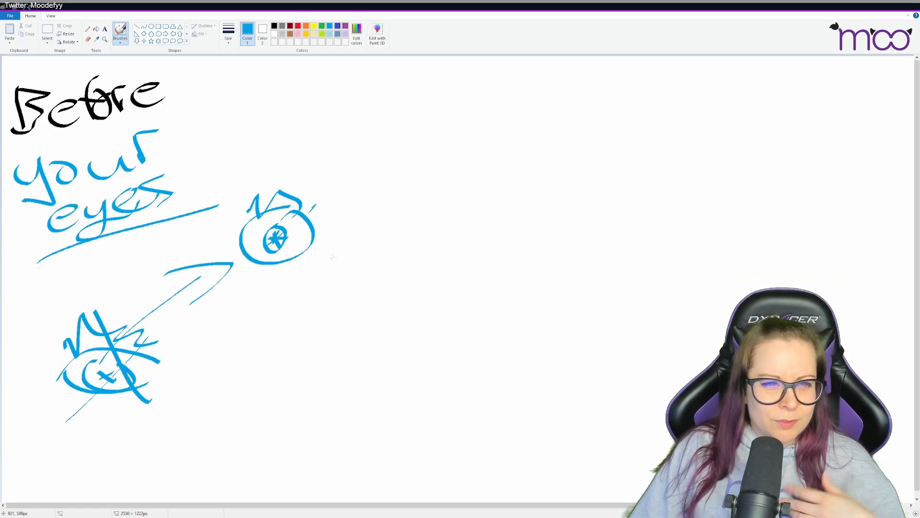
pyautogui.moveTo(237, 219)
pyautogui.mouseDown()
pyautogui.moveTo(274, 196)
pyautogui.moveTo(326, 216)
pyautogui.mouseUp()
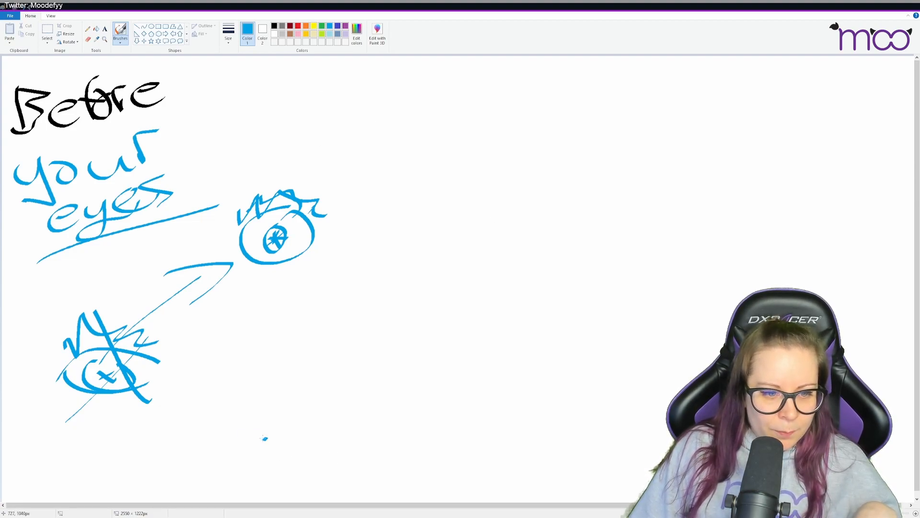
pyautogui.moveTo(265, 438)
pyautogui.mouseDown()
pyautogui.moveTo(453, 375)
pyautogui.moveTo(236, 439)
pyautogui.mouseUp()
# Draw a boxed eye with lashes and an upright hooked shape above it in blue
pyautogui.moveTo(374, 360)
pyautogui.mouseDown()
pyautogui.moveTo(381, 258)
pyautogui.moveTo(461, 360)
pyautogui.moveTo(418, 380)
pyautogui.mouseUp()
pyautogui.moveTo(309, 431)
pyautogui.mouseDown()
pyautogui.moveTo(381, 432)
pyautogui.moveTo(441, 446)
pyautogui.mouseUp()
pyautogui.moveTo(336, 417); pyautogui.dragTo(367, 403)
pyautogui.moveTo(282, 417); pyautogui.dragTo(310, 445)
pyautogui.moveTo(290, 416); pyautogui.dragTo(424, 460)
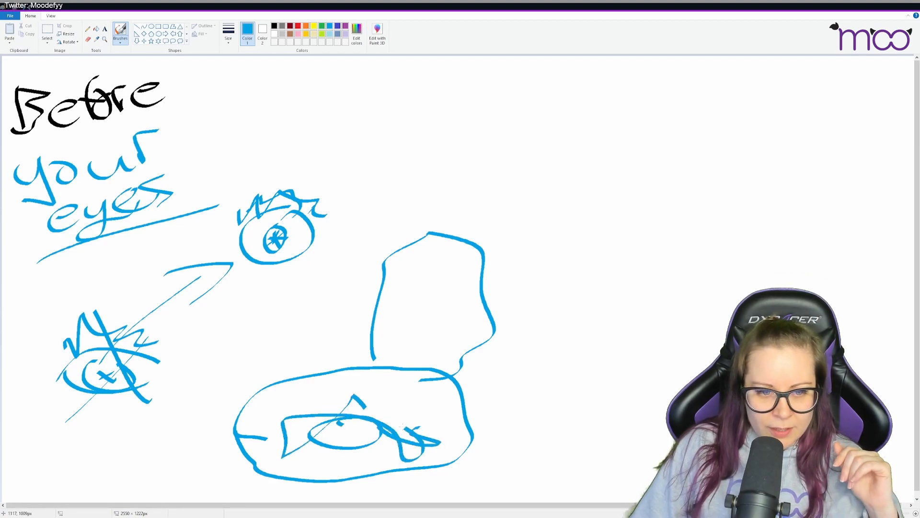
pyautogui.moveTo(384, 426); pyautogui.dragTo(412, 407)
pyautogui.moveTo(452, 320); pyautogui.dragTo(392, 308)
# Scribble a black wavy outline around the shapes, then circle the upper eye in blue
pyautogui.click(274, 27)
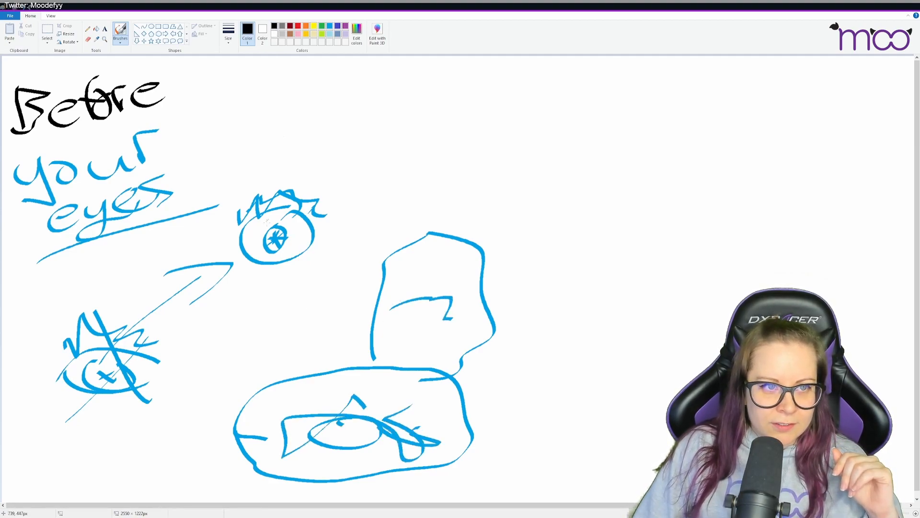
pyautogui.moveTo(223, 309)
pyautogui.mouseDown()
pyautogui.moveTo(309, 359)
pyautogui.moveTo(432, 180)
pyautogui.moveTo(514, 490)
pyautogui.moveTo(201, 431)
pyautogui.moveTo(250, 373)
pyautogui.mouseUp()
pyautogui.click(329, 28)
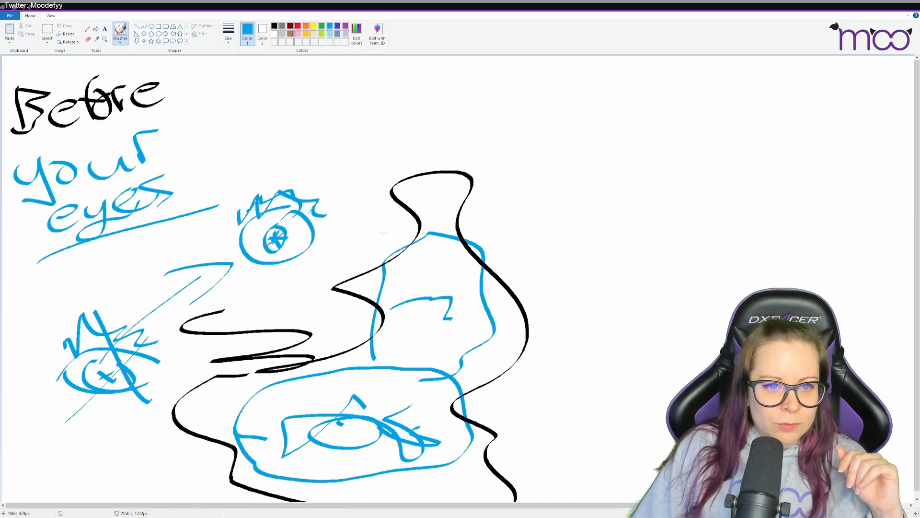
pyautogui.moveTo(316, 183); pyautogui.dragTo(230, 237)
pyautogui.moveTo(230, 237)
pyautogui.mouseDown()
pyautogui.moveTo(360, 266)
pyautogui.moveTo(389, 252)
pyautogui.moveTo(357, 281)
pyautogui.moveTo(413, 295)
pyautogui.moveTo(374, 299)
pyautogui.moveTo(395, 364)
pyautogui.mouseUp()
# Add strokes in the upright shape, a tall hooked line above, and another ring around the upper eye
pyautogui.moveTo(409, 302); pyautogui.dragTo(409, 342)
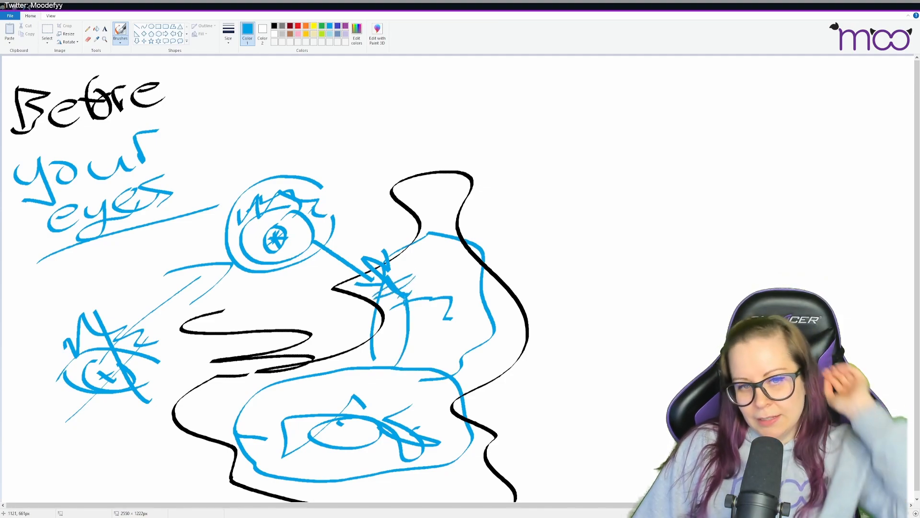
pyautogui.moveTo(392, 263)
pyautogui.mouseDown()
pyautogui.moveTo(363, 162)
pyautogui.moveTo(414, 155)
pyautogui.mouseUp()
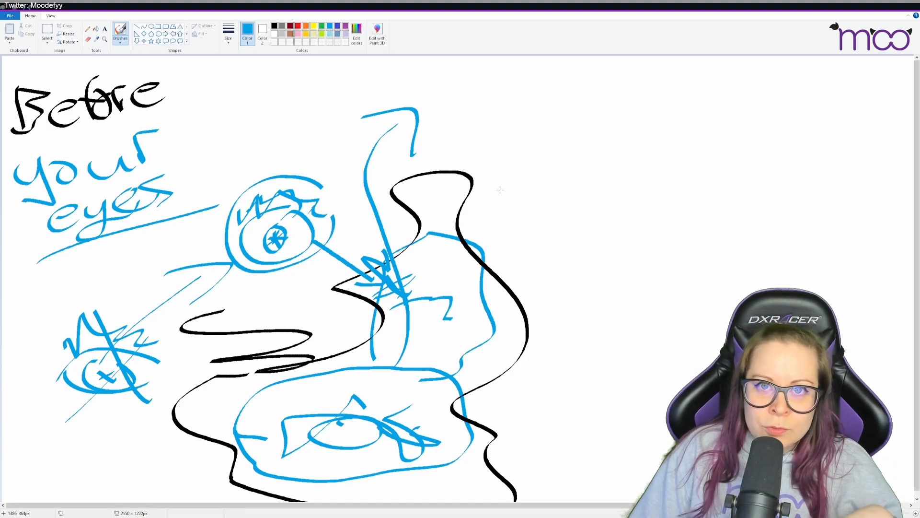
pyautogui.moveTo(241, 176); pyautogui.dragTo(316, 167)
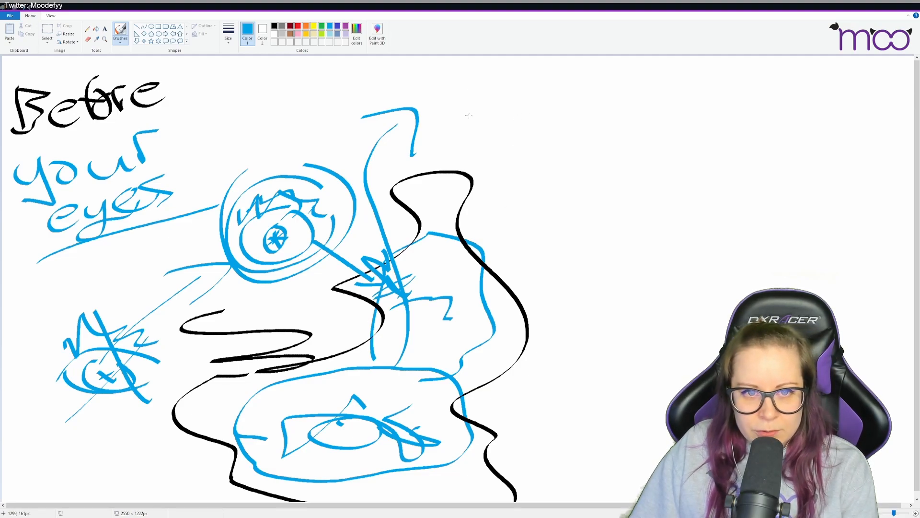
# Draw a small circle with lines and a large arc ending in a V on the right side
pyautogui.moveTo(521, 150)
pyautogui.mouseDown()
pyautogui.moveTo(486, 173)
pyautogui.moveTo(613, 183)
pyautogui.mouseUp()
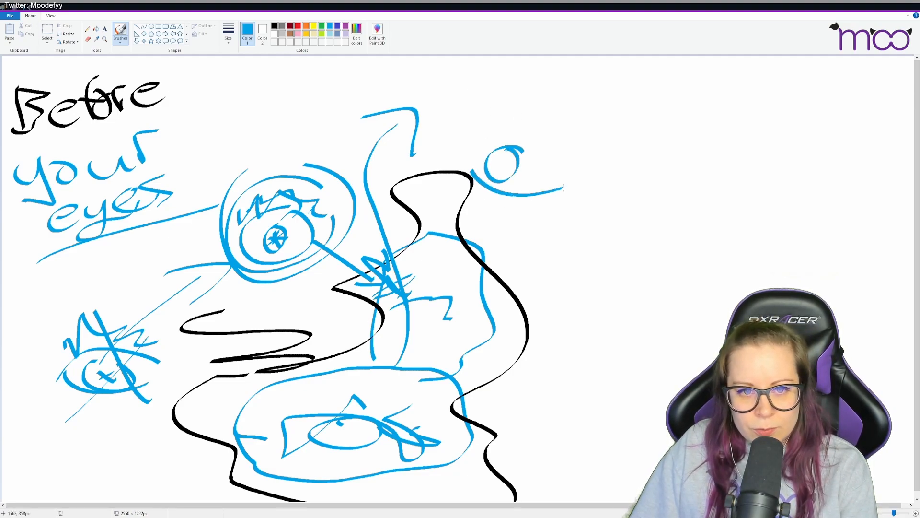
pyautogui.moveTo(475, 173); pyautogui.dragTo(632, 177)
pyautogui.moveTo(561, 151)
pyautogui.mouseDown()
pyautogui.moveTo(589, 161)
pyautogui.moveTo(575, 172)
pyautogui.moveTo(589, 167)
pyautogui.mouseUp()
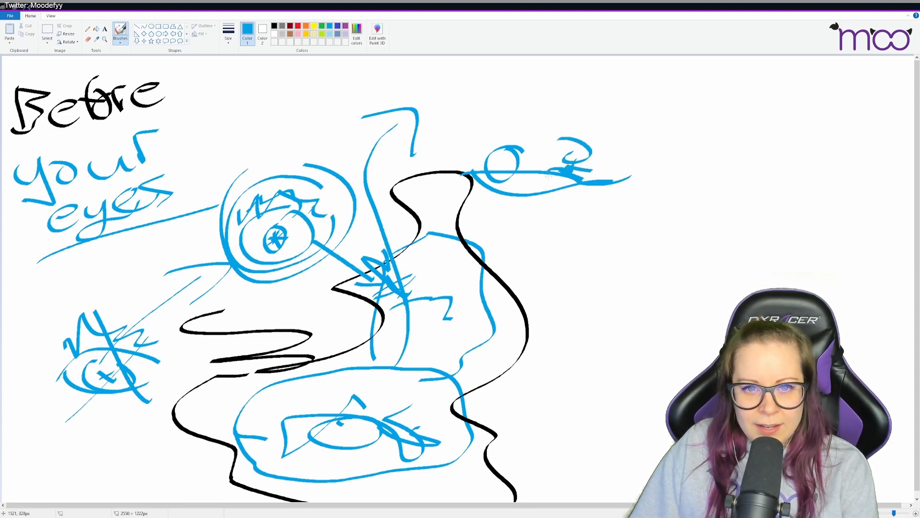
pyautogui.moveTo(500, 168); pyautogui.dragTo(759, 194)
pyautogui.moveTo(662, 169); pyautogui.dragTo(797, 176)
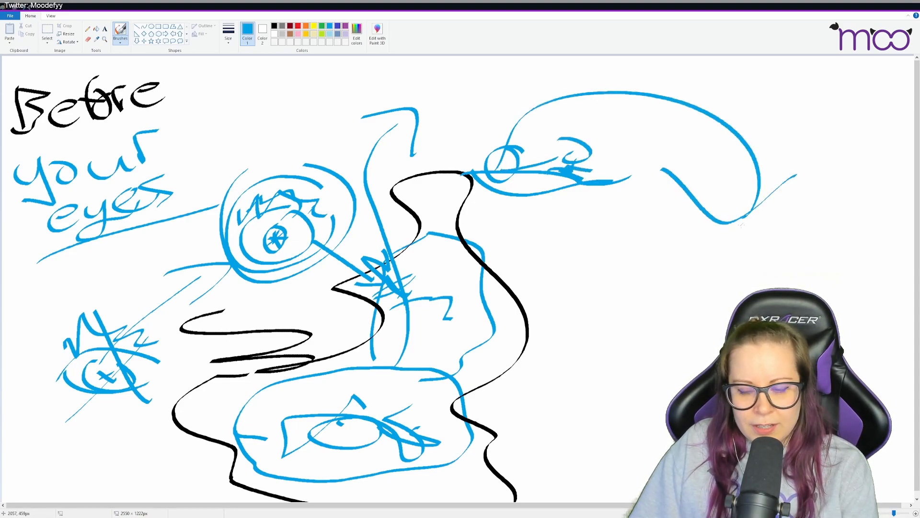
# Add three horizontal lines below with a vertical stroke and a large surrounding arc
pyautogui.moveTo(543, 273); pyautogui.dragTo(790, 272)
pyautogui.moveTo(577, 298); pyautogui.dragTo(737, 302)
pyautogui.moveTo(593, 348); pyautogui.dragTo(714, 352)
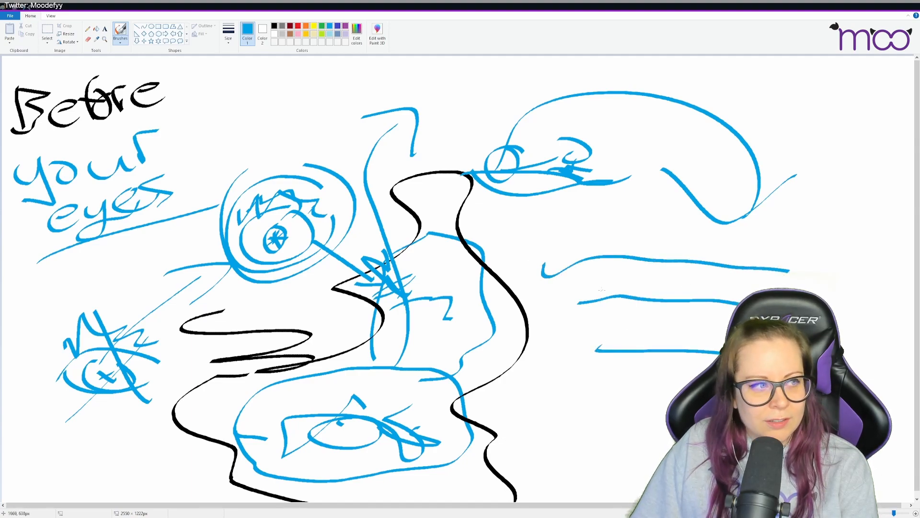
pyautogui.moveTo(558, 238); pyautogui.dragTo(536, 360)
pyautogui.moveTo(651, 234); pyautogui.dragTo(618, 392)
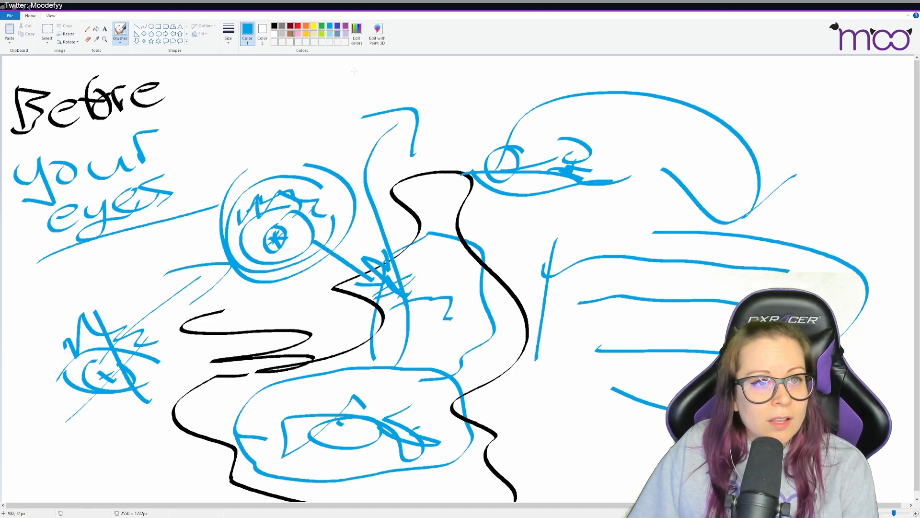
# Handwrite 'Yes' in purple at the top-right and underline it twice
pyautogui.click(349, 29)
pyautogui.moveTo(782, 75)
pyautogui.mouseDown()
pyautogui.moveTo(798, 116)
pyautogui.moveTo(824, 101)
pyautogui.moveTo(833, 107)
pyautogui.mouseUp()
pyautogui.moveTo(847, 95); pyautogui.dragTo(865, 113)
pyautogui.moveTo(813, 122); pyautogui.dragTo(905, 117)
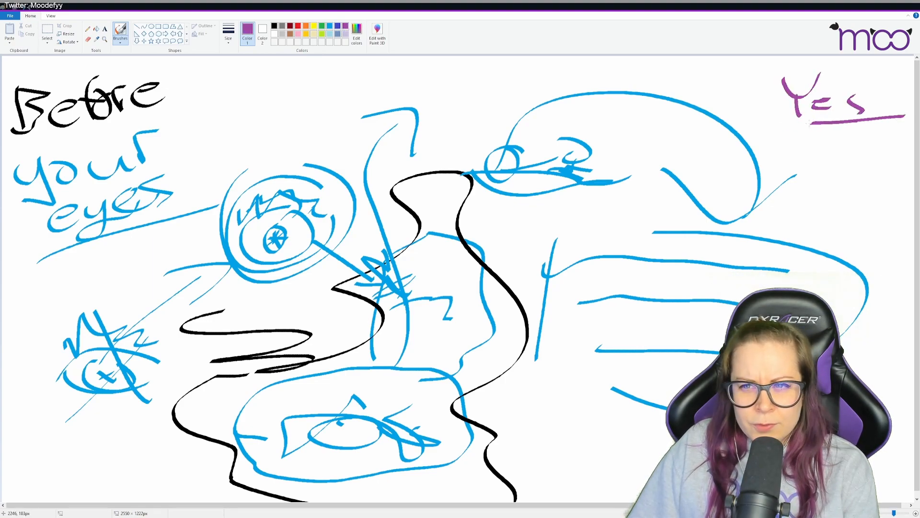
pyautogui.moveTo(772, 130); pyautogui.dragTo(823, 122)
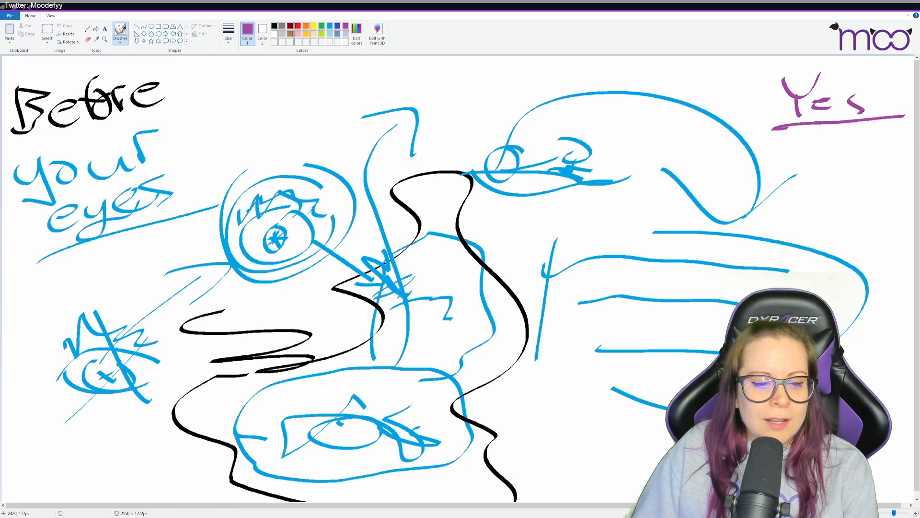